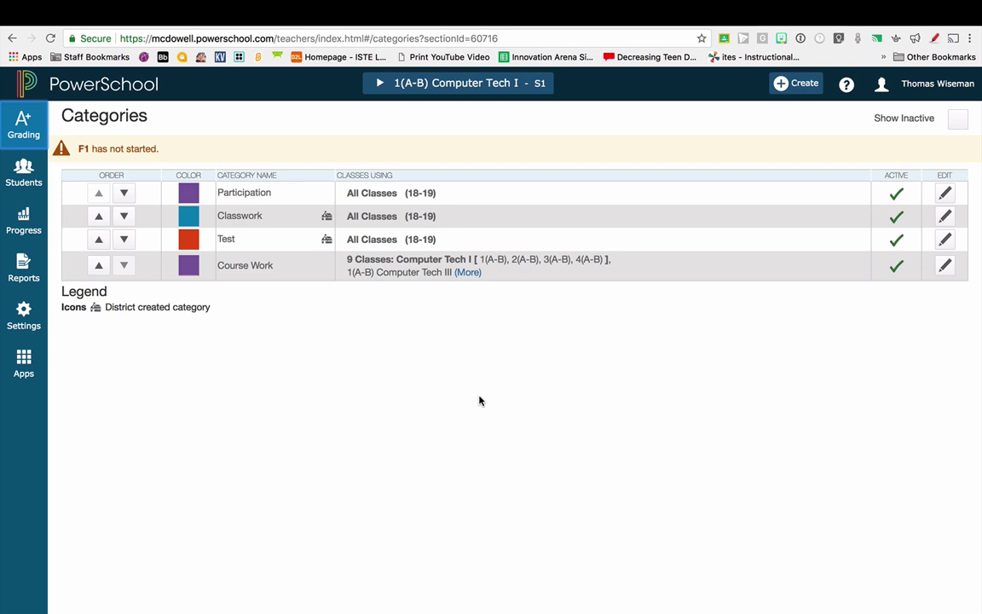
# Step: Examine the grading Categories list and the Create Category form's assignment defaults and class choices, closing the form without saving
pyautogui.click(21, 122)
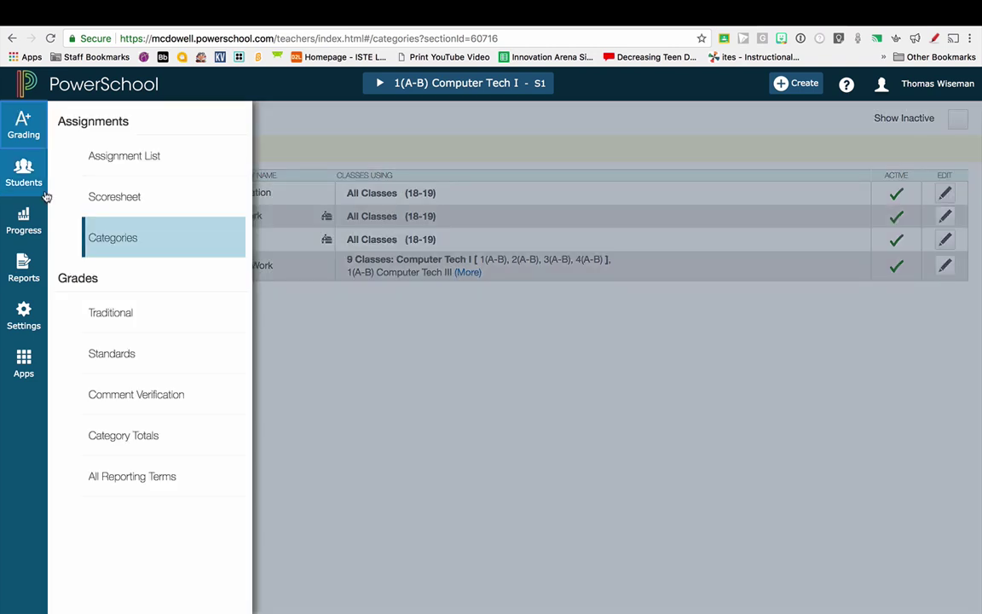
pyautogui.click(123, 254)
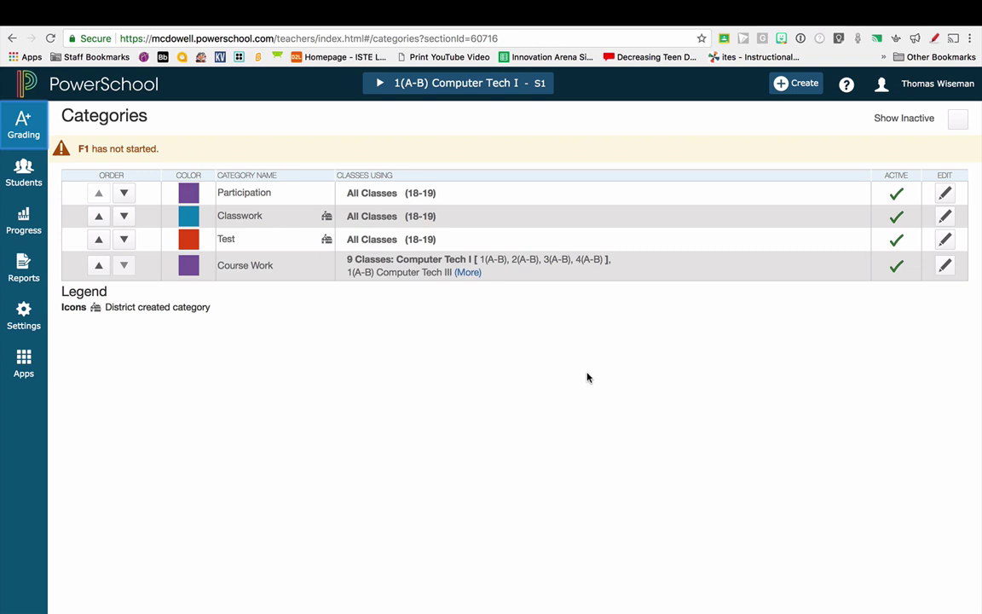
pyautogui.click(803, 85)
pyautogui.click(765, 162)
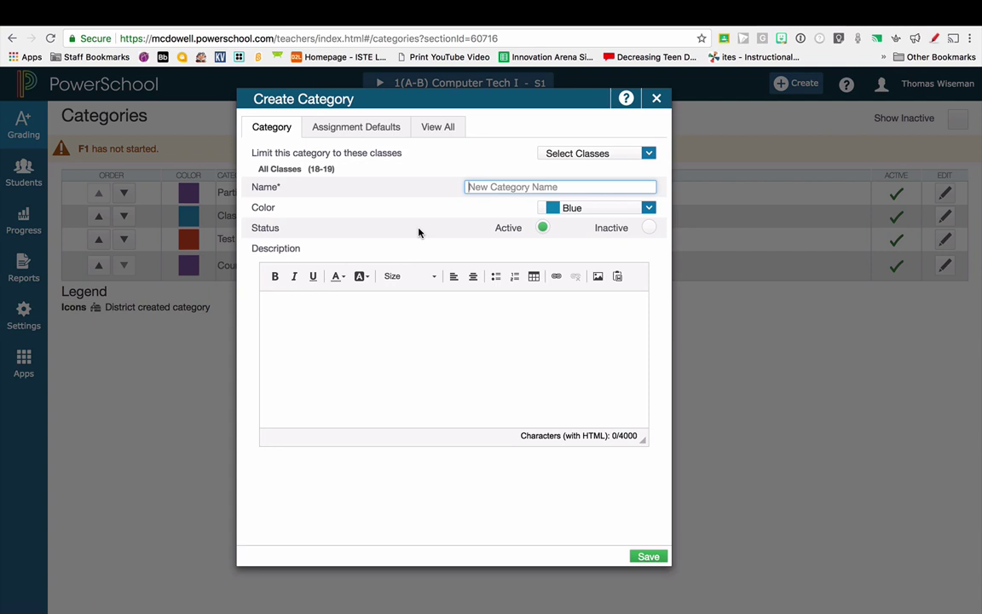
pyautogui.click(371, 132)
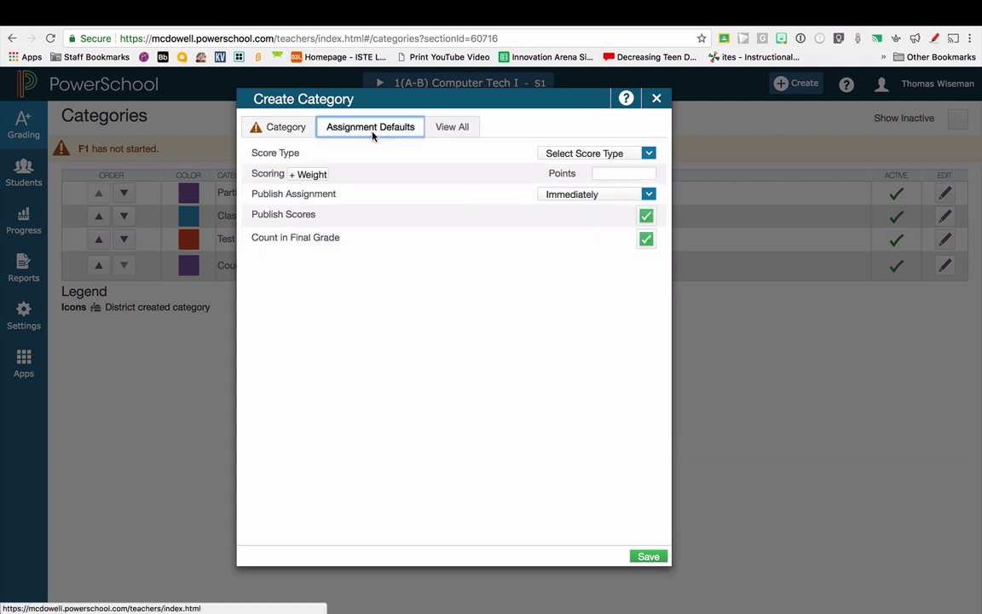
pyautogui.click(280, 130)
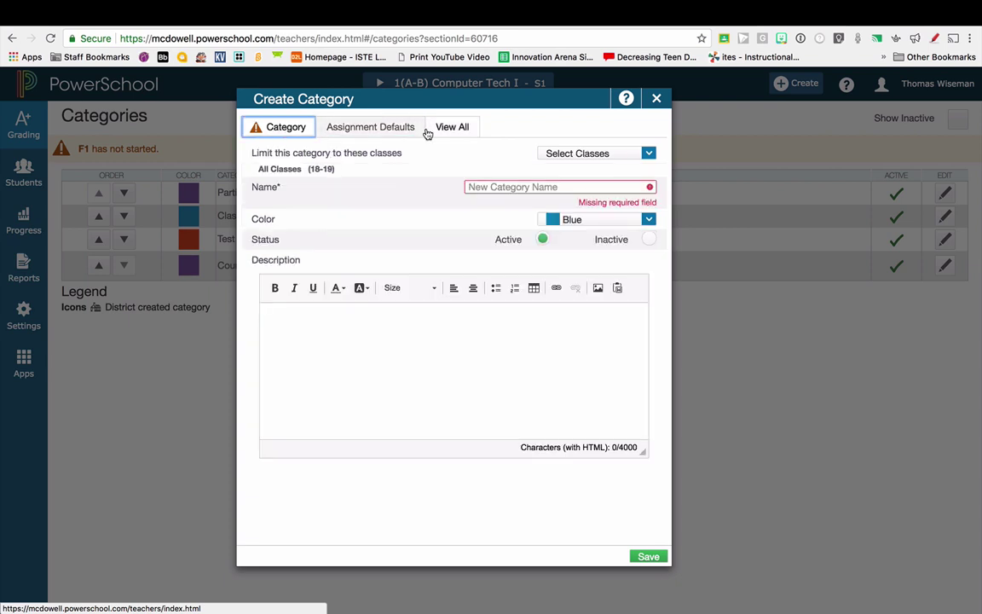
pyautogui.click(649, 154)
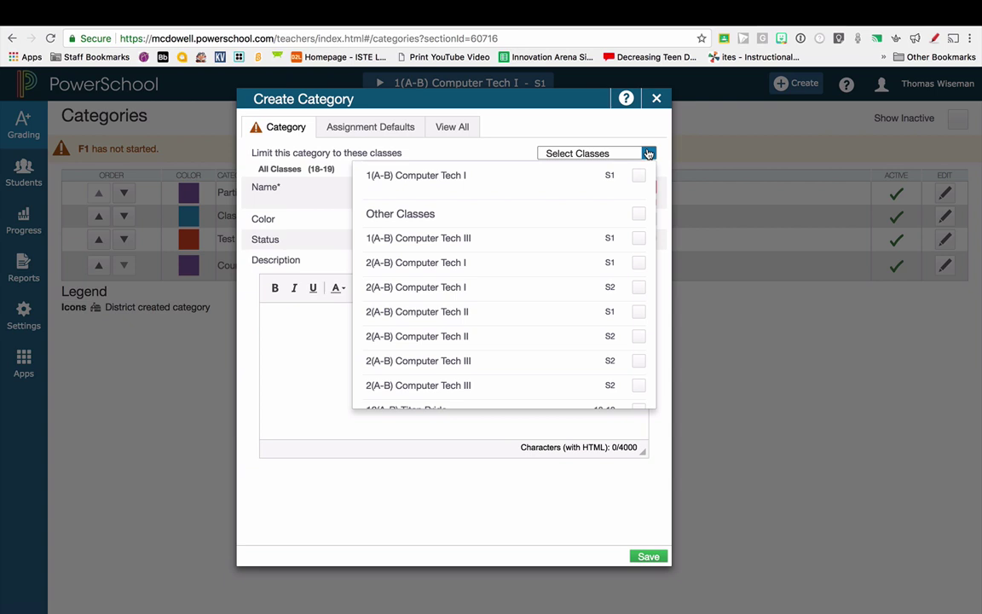
pyautogui.click(553, 123)
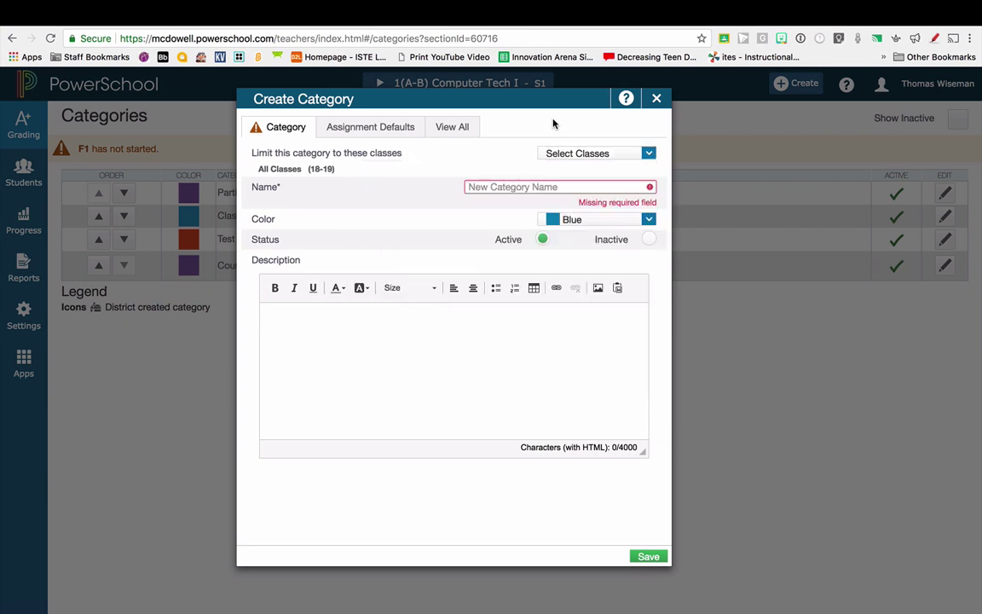
pyautogui.click(657, 98)
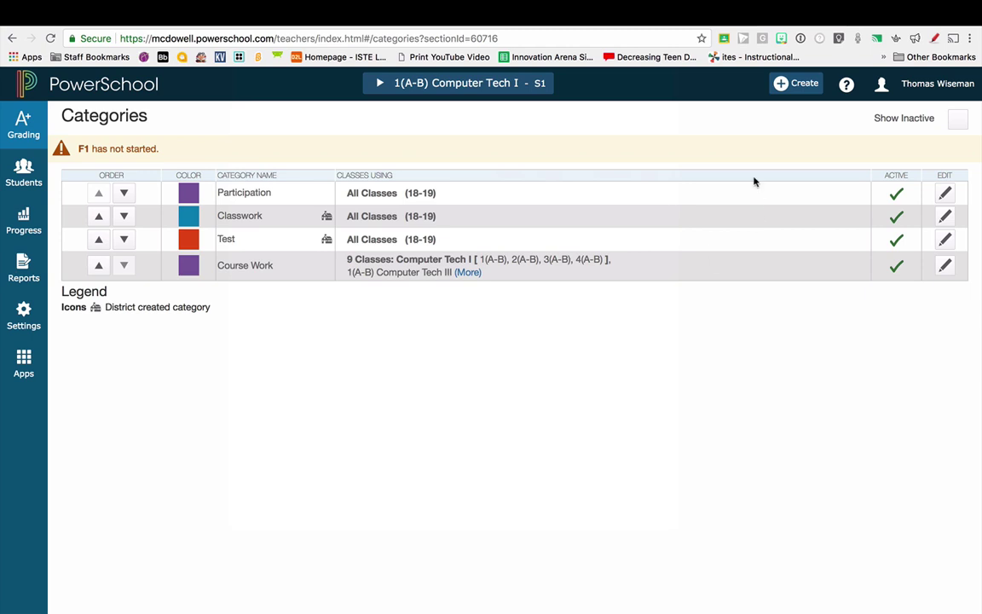
# Step: Switch to Canvas, look through the Staff Bookmarks links, and view the course cards on the Dashboard
pyautogui.click(665, 28)
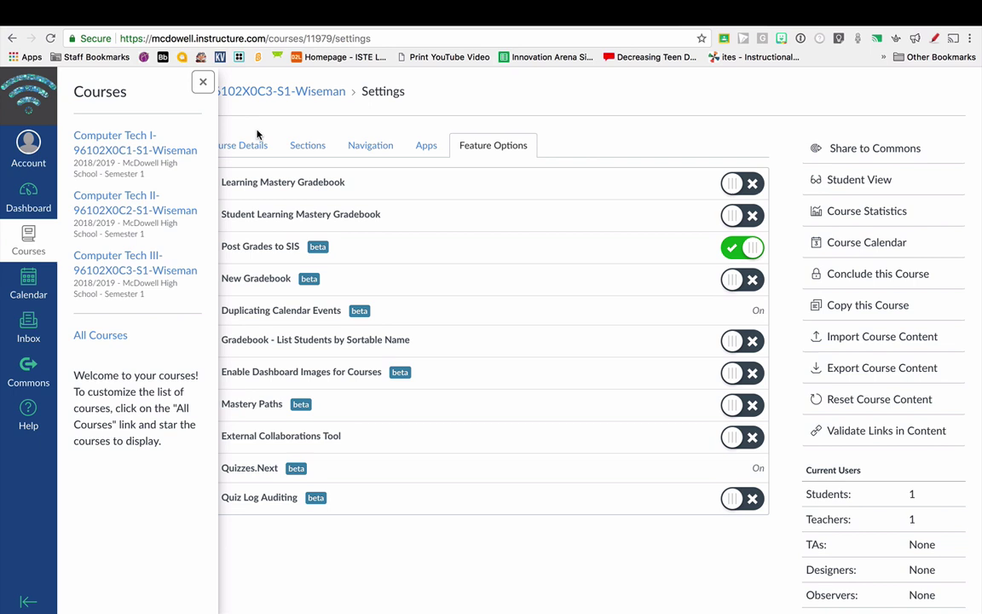
pyautogui.click(203, 84)
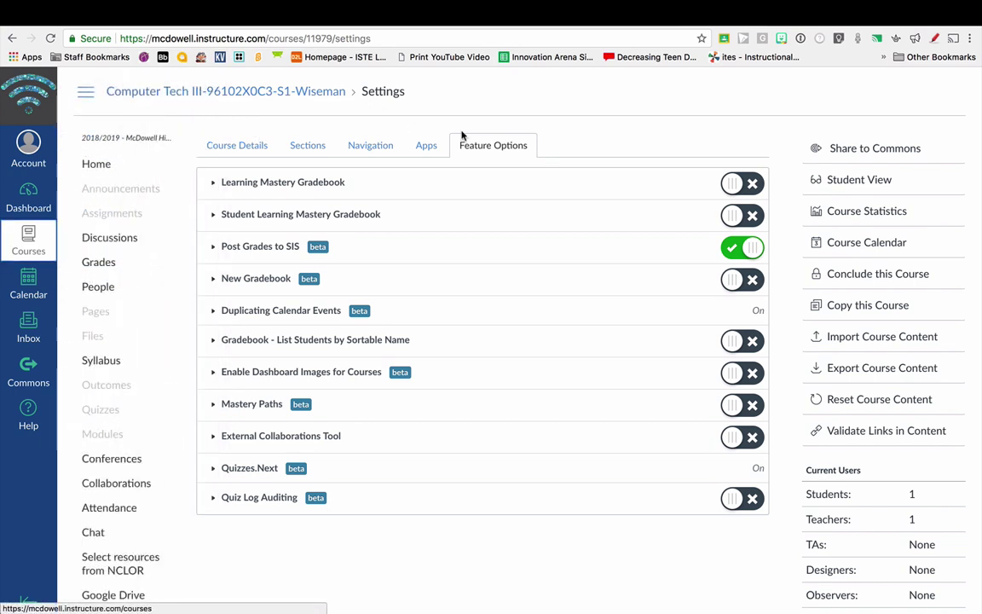
pyautogui.click(124, 58)
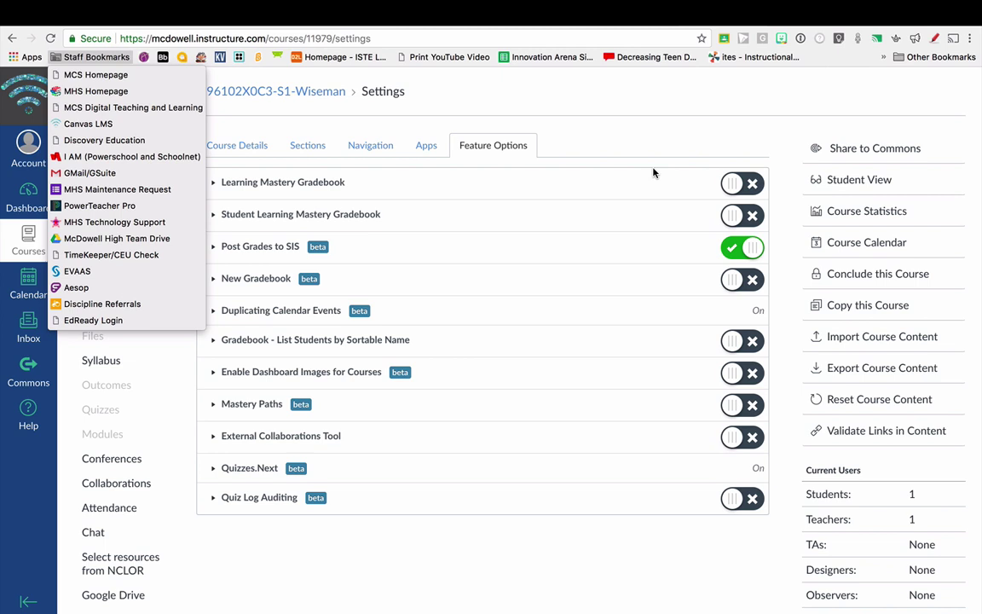
pyautogui.click(619, 123)
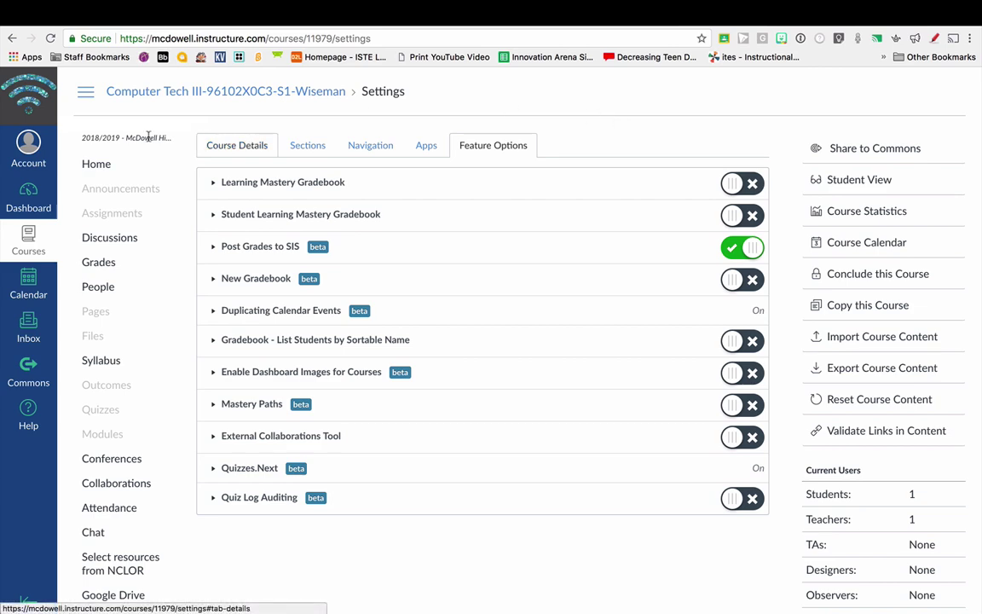
pyautogui.click(34, 191)
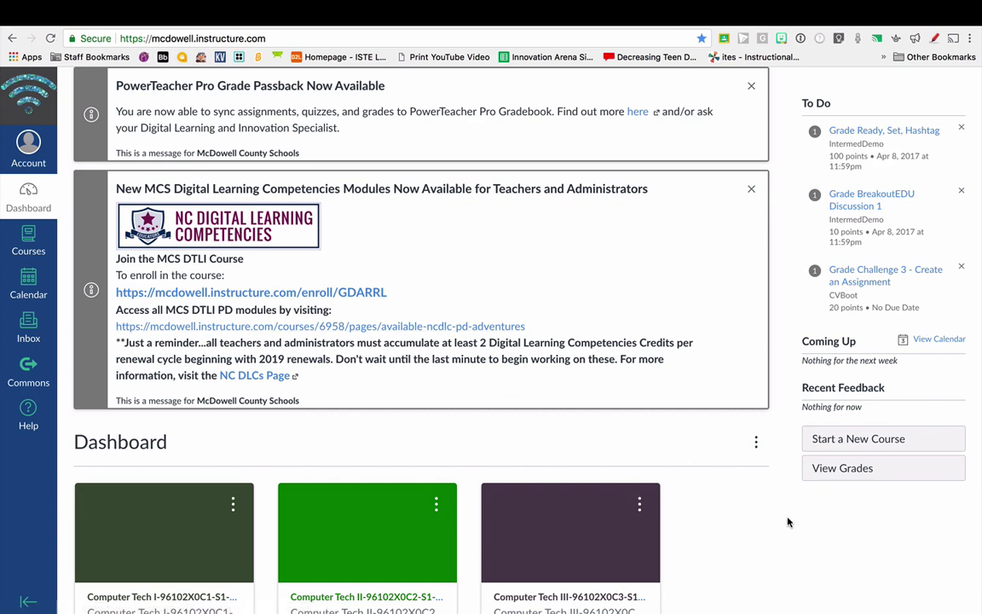
pyautogui.scroll(-2, 788, 522)
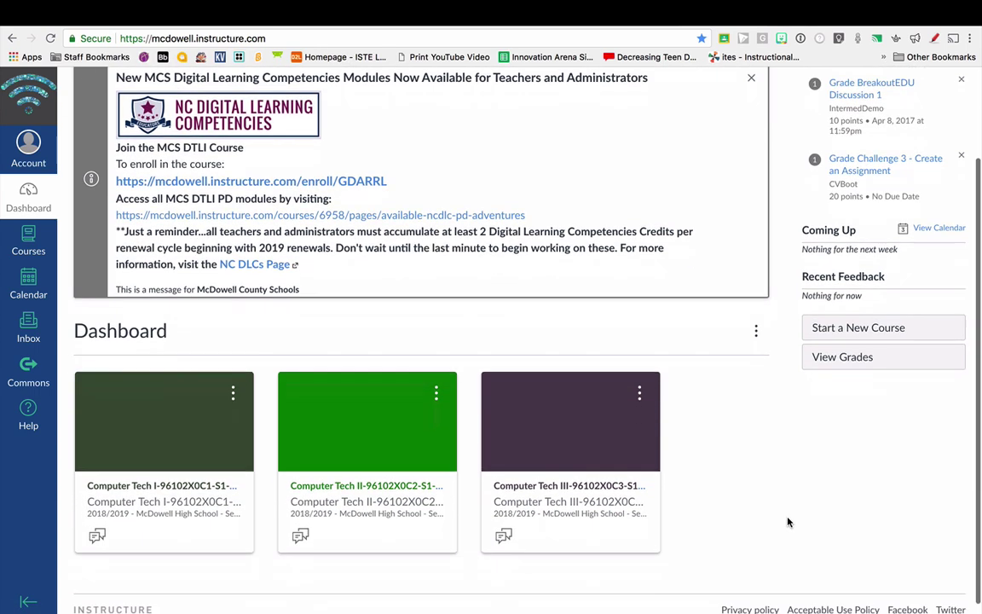
pyautogui.scroll(2, 788, 522)
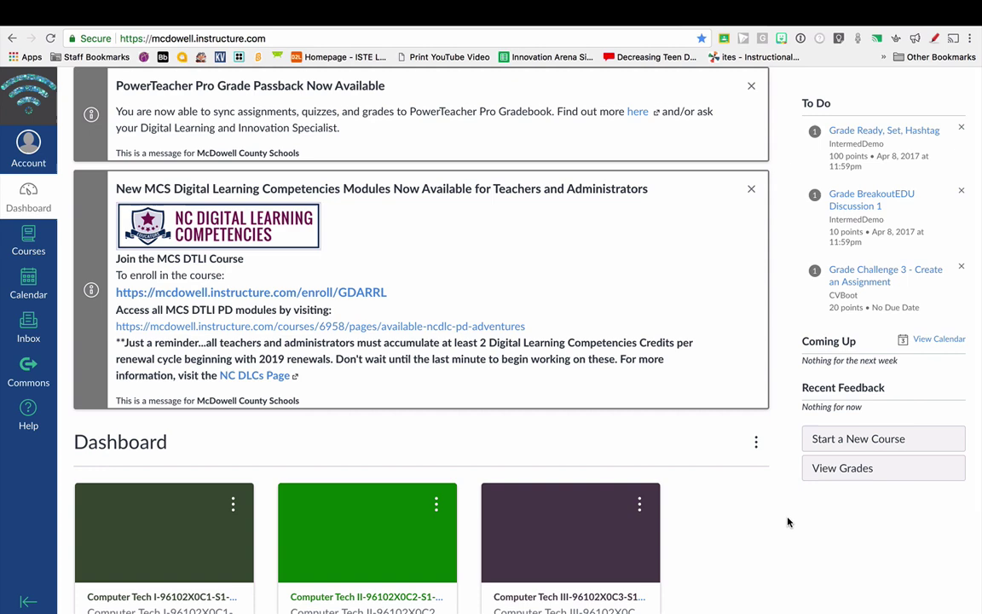
pyautogui.scroll(-1, 788, 522)
pyautogui.scroll(-2, 787, 521)
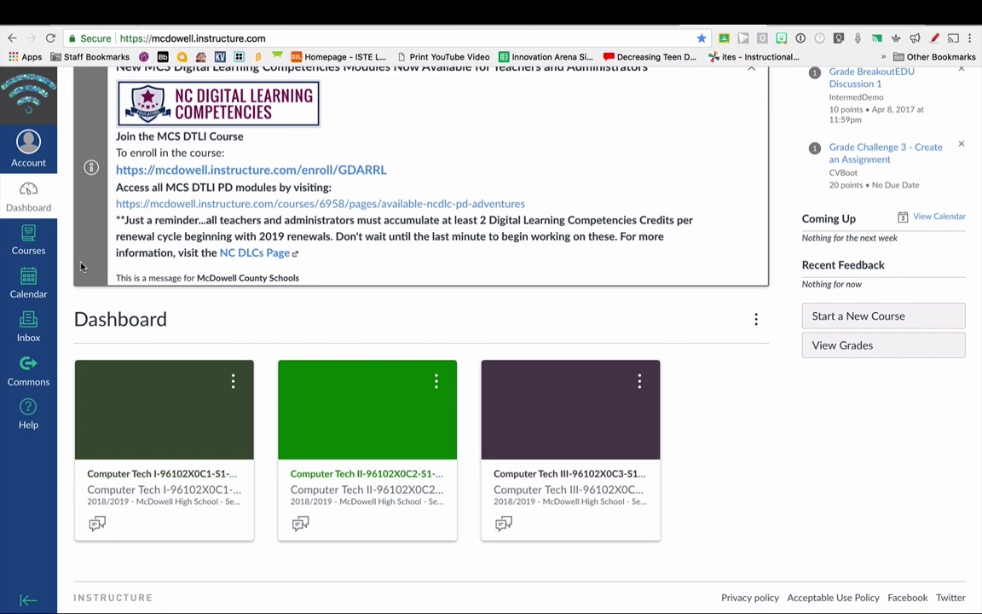
# Step: Open the list of all courses and try marking the second-semester Computer Tech II course as a favorite
pyautogui.click(37, 246)
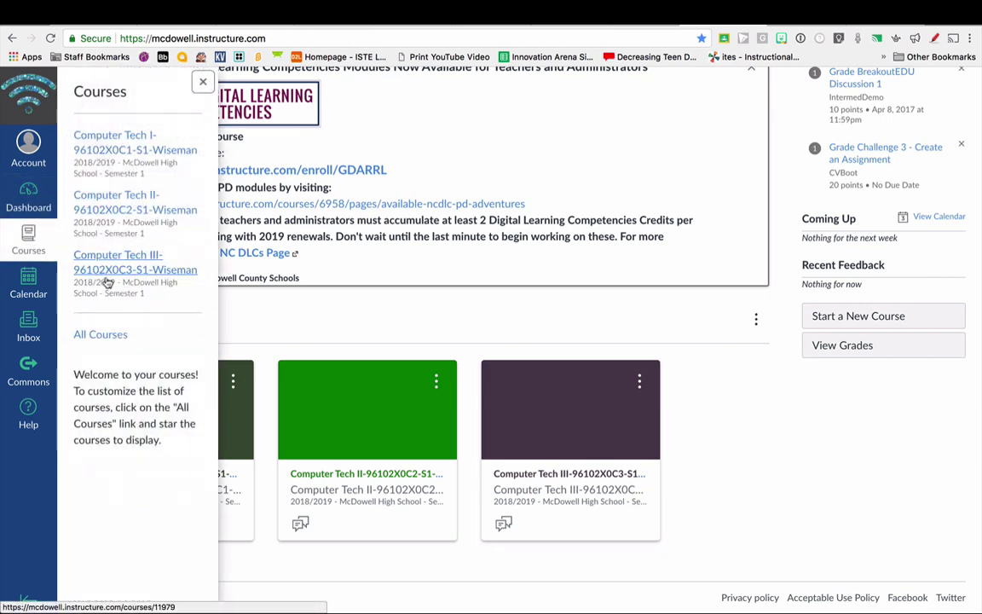
pyautogui.click(120, 337)
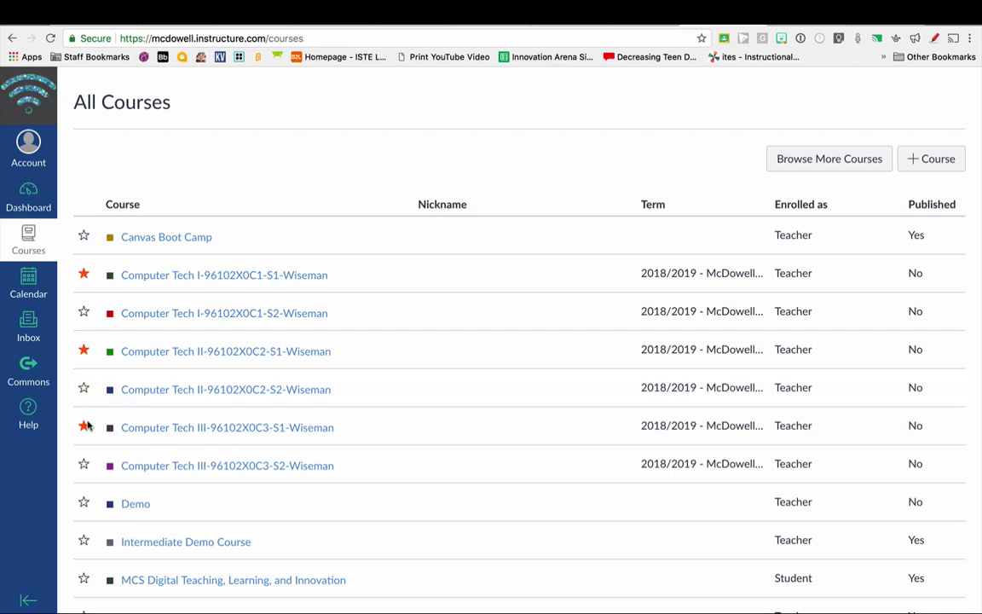
pyautogui.click(84, 389)
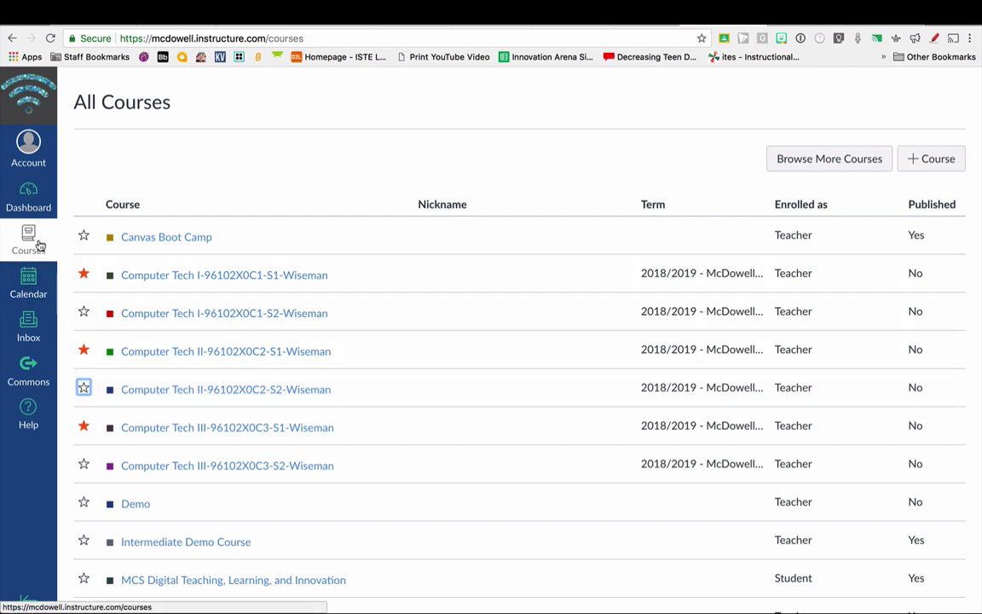
# Step: Give the first-semester Computer Tech I dashboard card the nickname "Computer Tech I" and the purple color #8F3E97
pyautogui.click(33, 200)
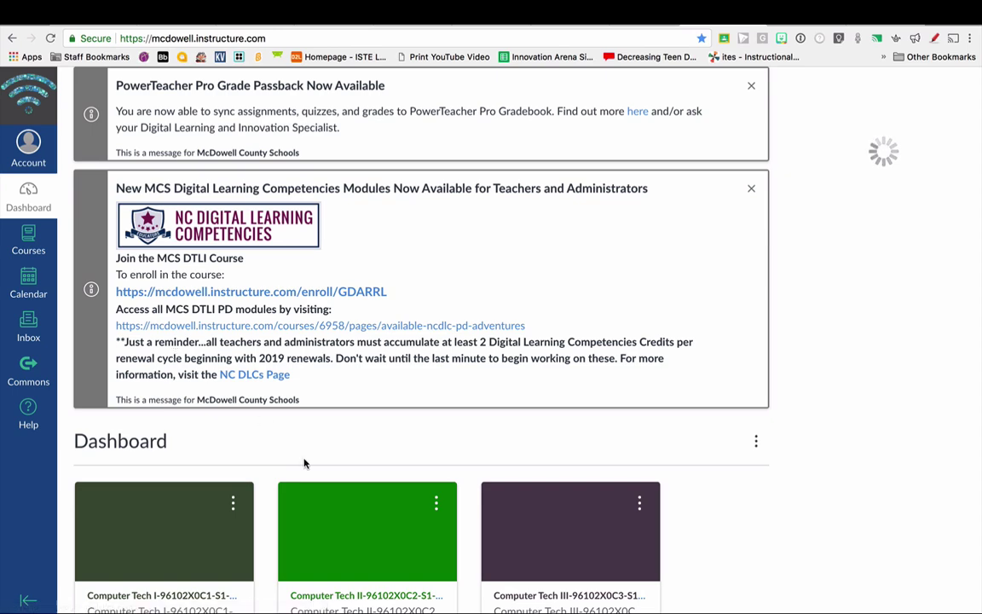
pyautogui.scroll(-3, 304, 464)
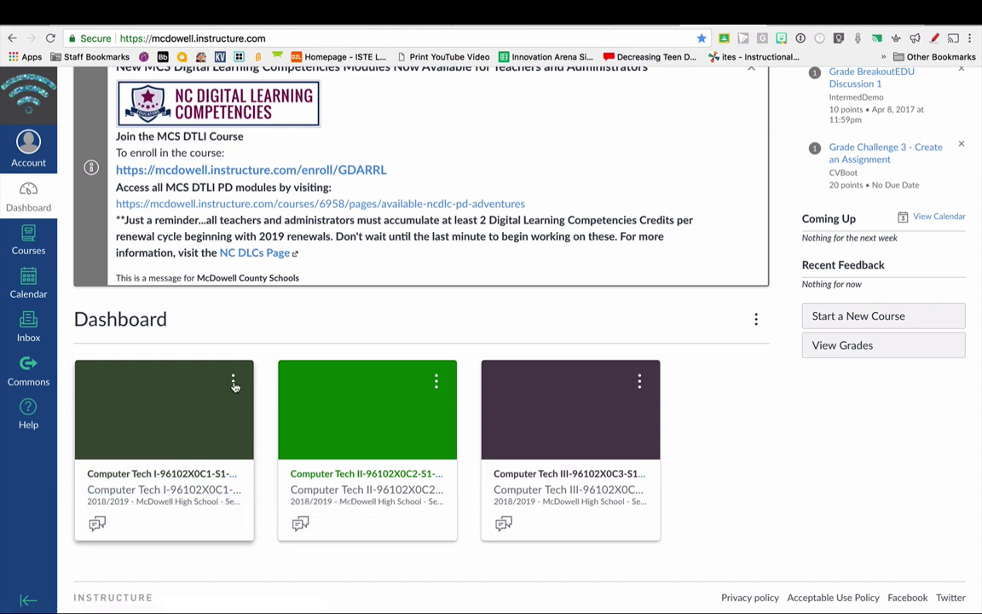
pyautogui.click(234, 383)
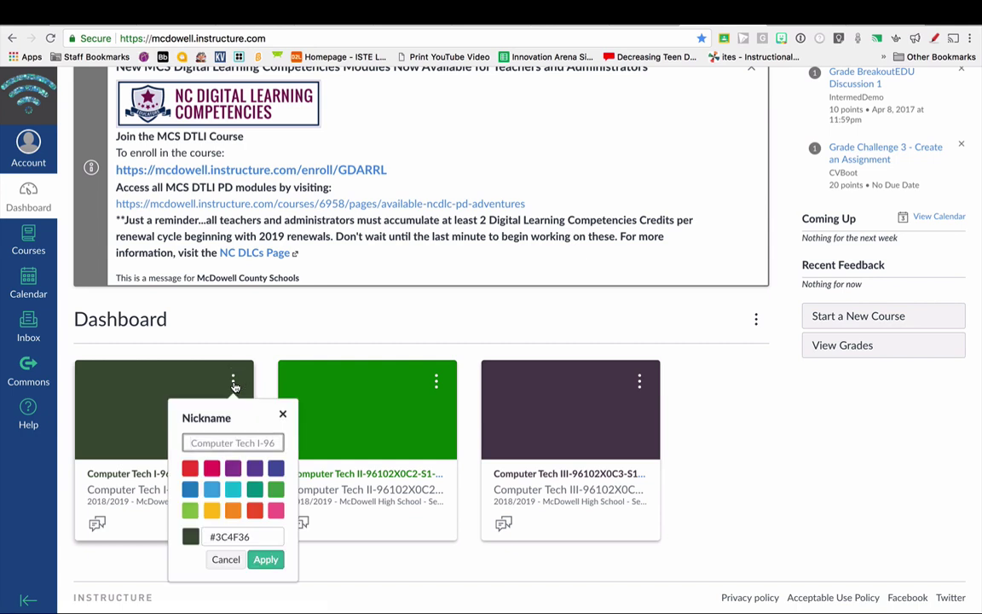
pyautogui.click(232, 441)
pyautogui.write('Compute')
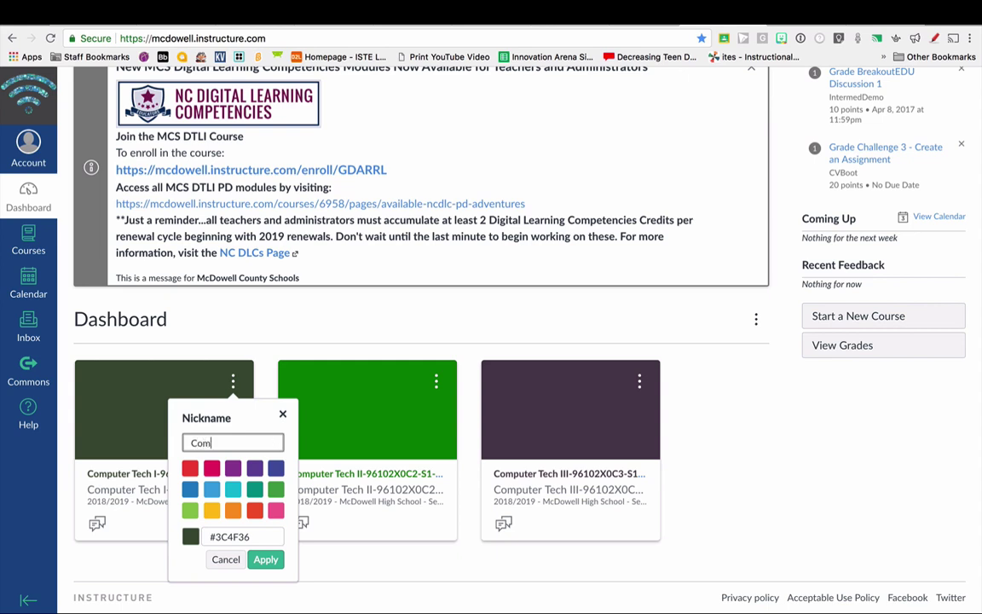
pyautogui.write('r Te')
pyautogui.write('ch I')
pyautogui.click(235, 470)
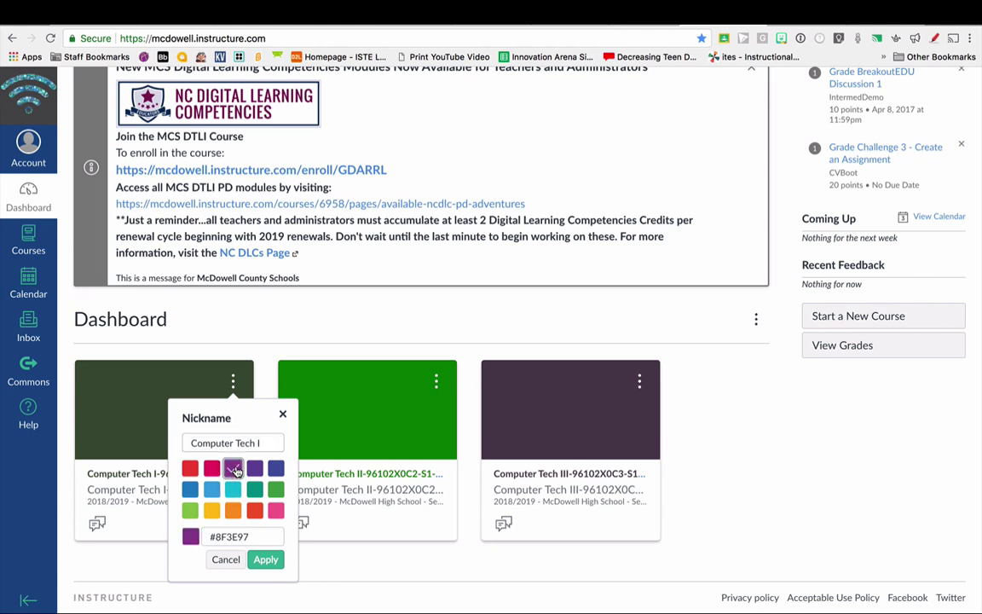
pyautogui.click(265, 559)
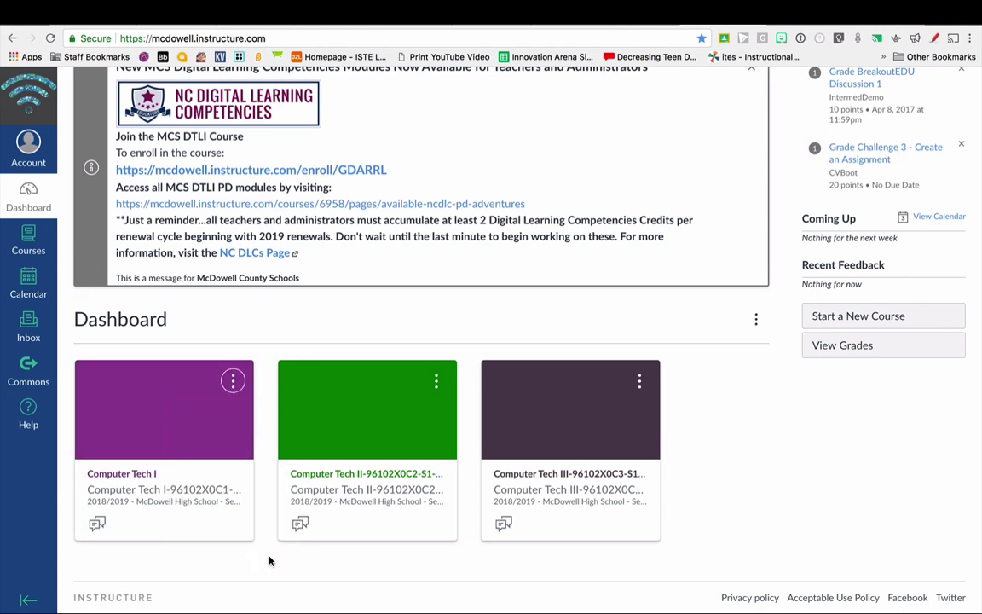
# Step: Open the Computer Tech I assignments and view the Import Assignment Groups prompt, cancelling it without importing
pyautogui.click(134, 479)
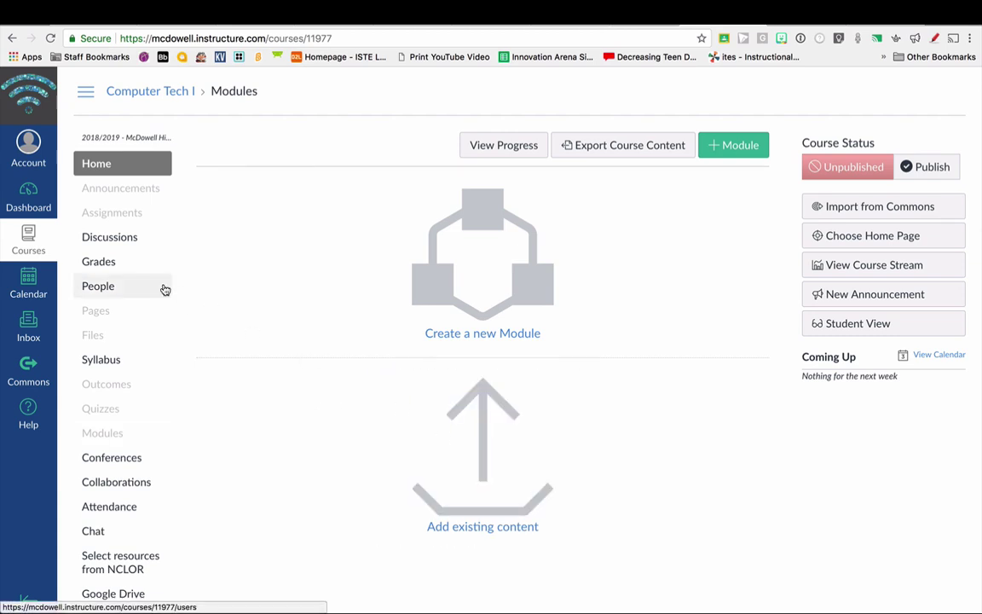
pyautogui.click(128, 218)
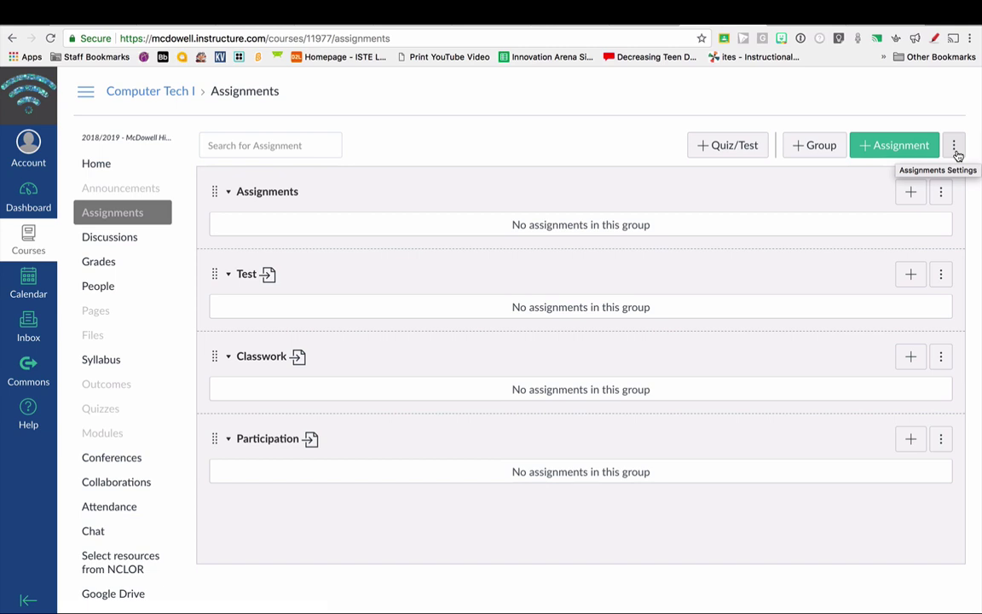
pyautogui.click(955, 152)
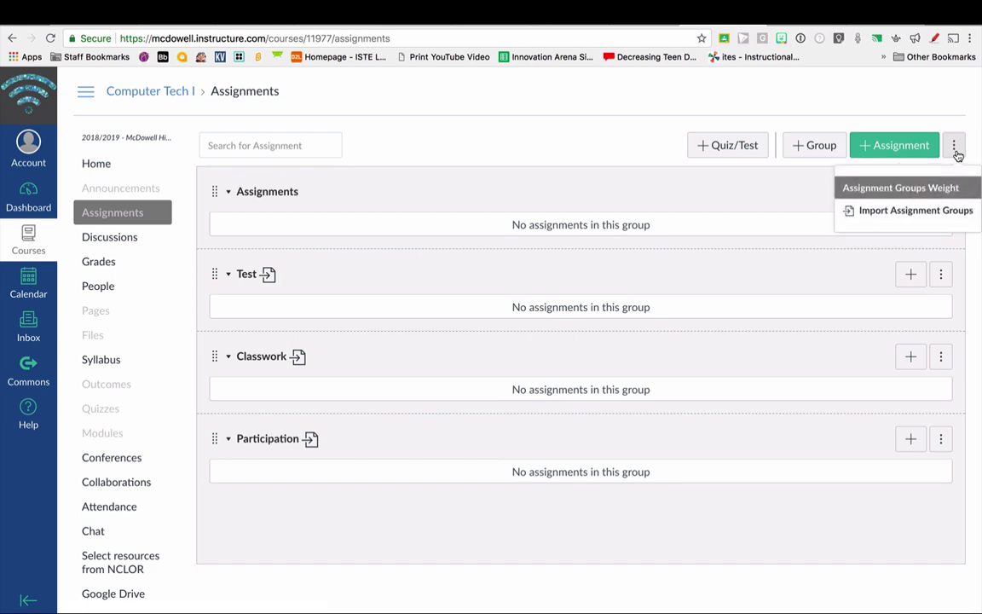
pyautogui.click(917, 212)
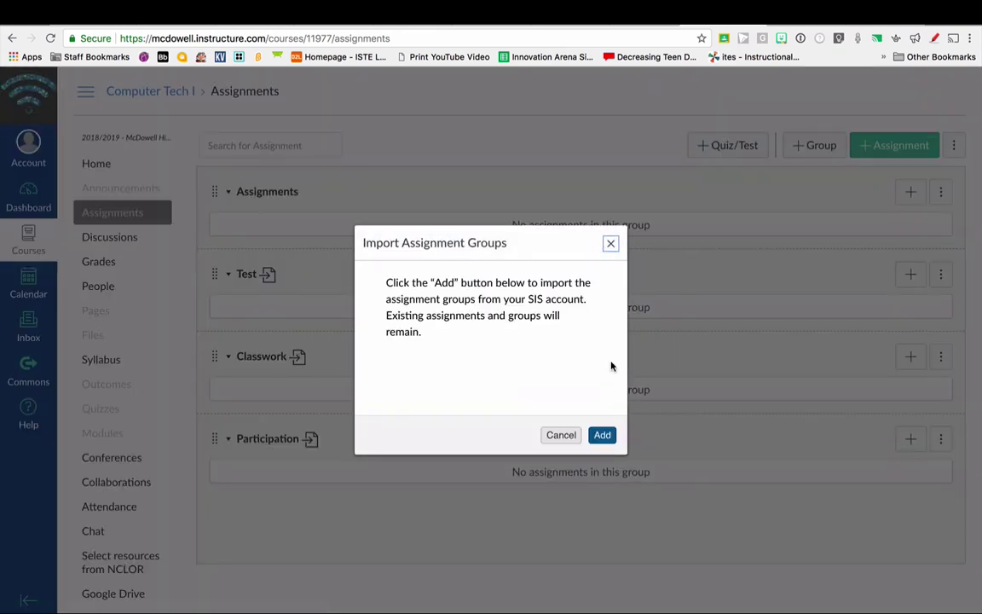
pyautogui.click(603, 436)
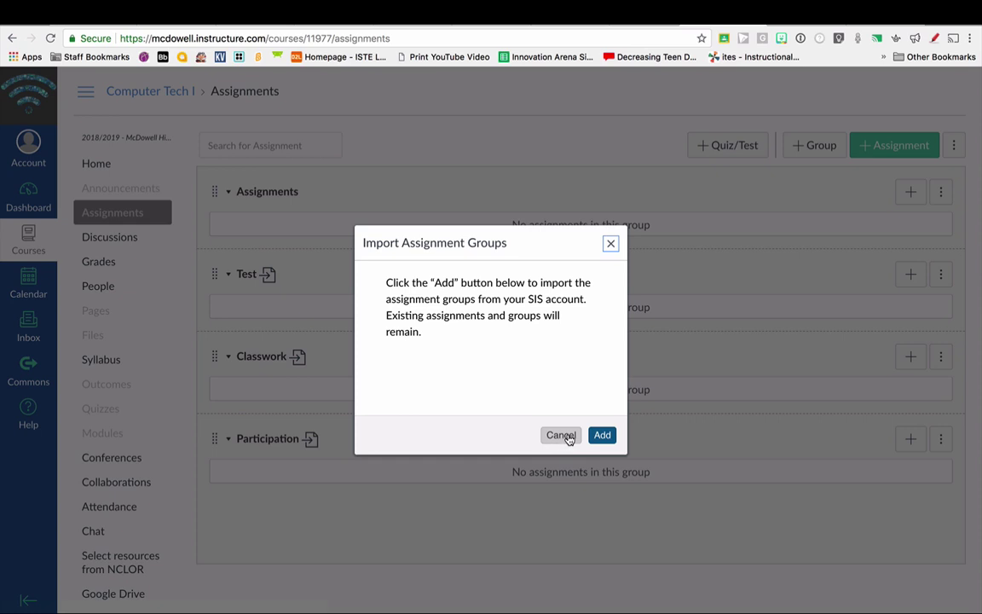
pyautogui.click(561, 435)
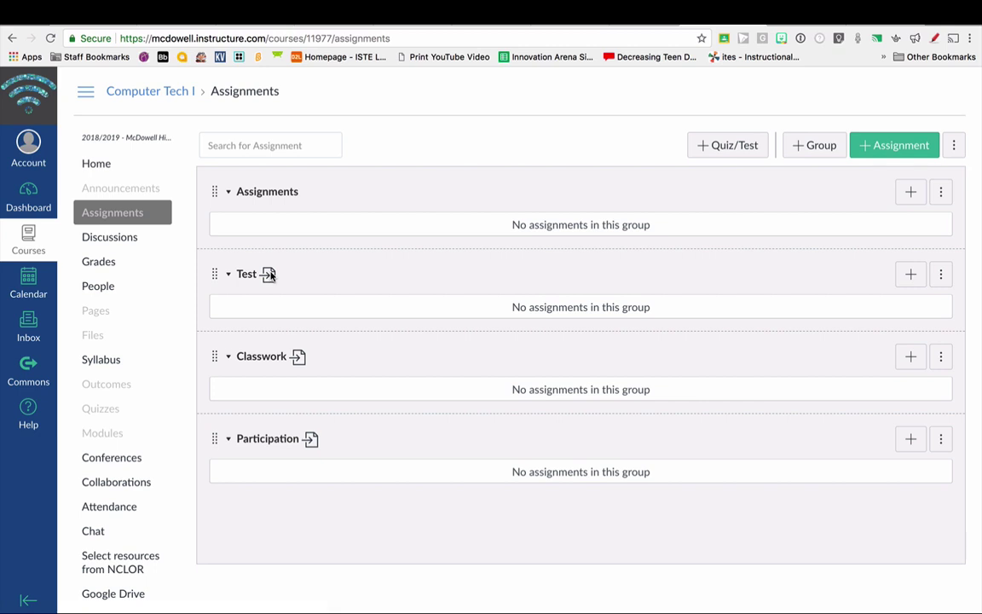
# Step: Open the Computer Tech I course's Grade Sync tool to check the reporting of its sync requests
pyautogui.moveTo(270, 274)
pyautogui.scroll(-2, 447, 489)
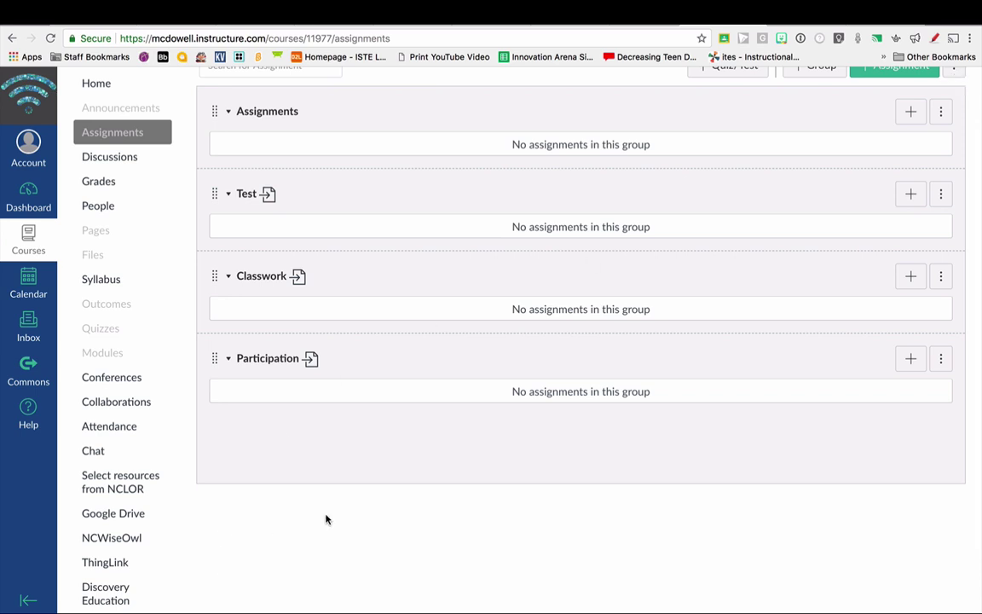
pyautogui.scroll(-2, 171, 518)
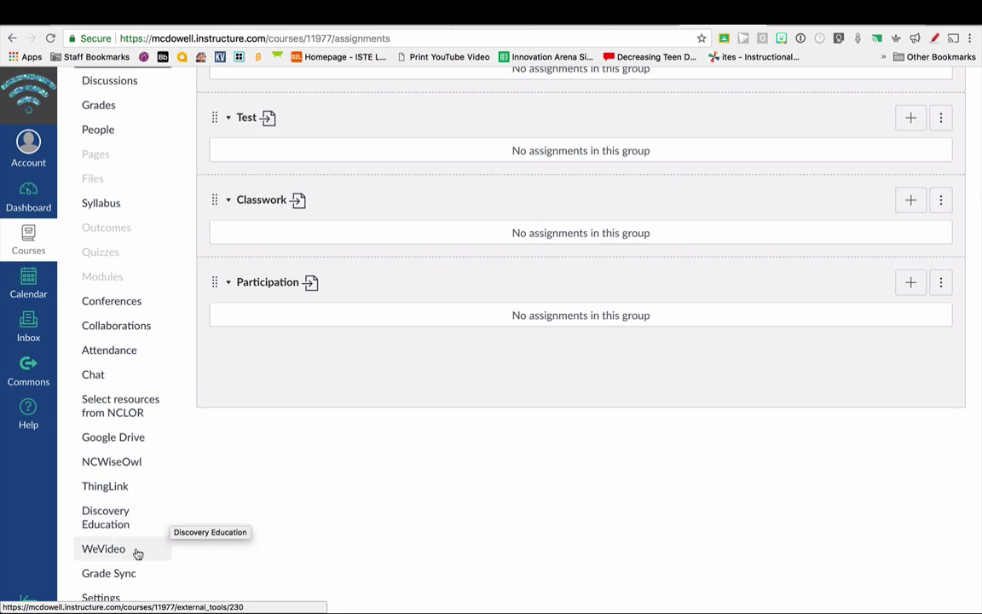
pyautogui.scroll(-1, 143, 420)
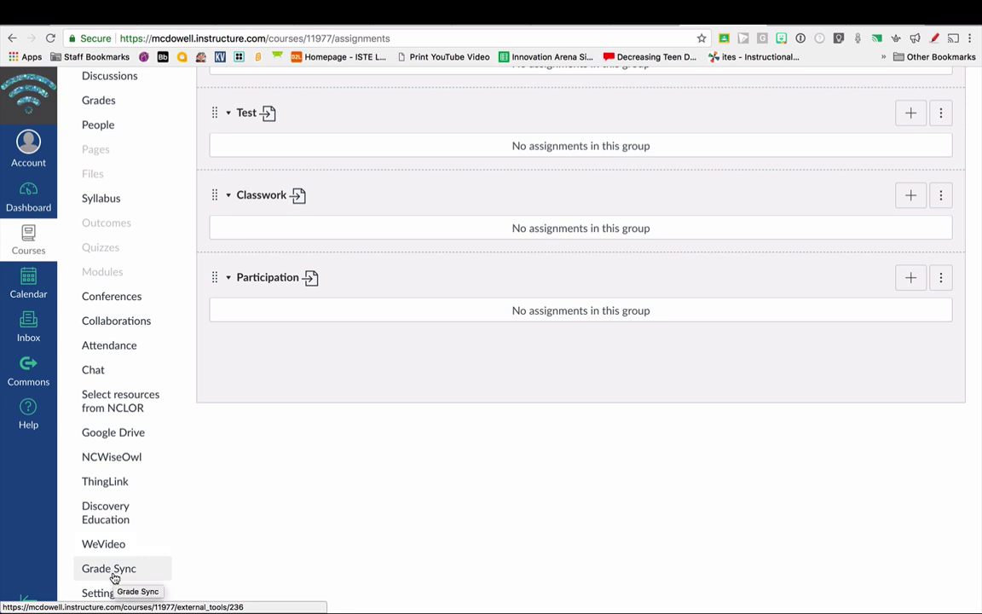
pyautogui.click(114, 568)
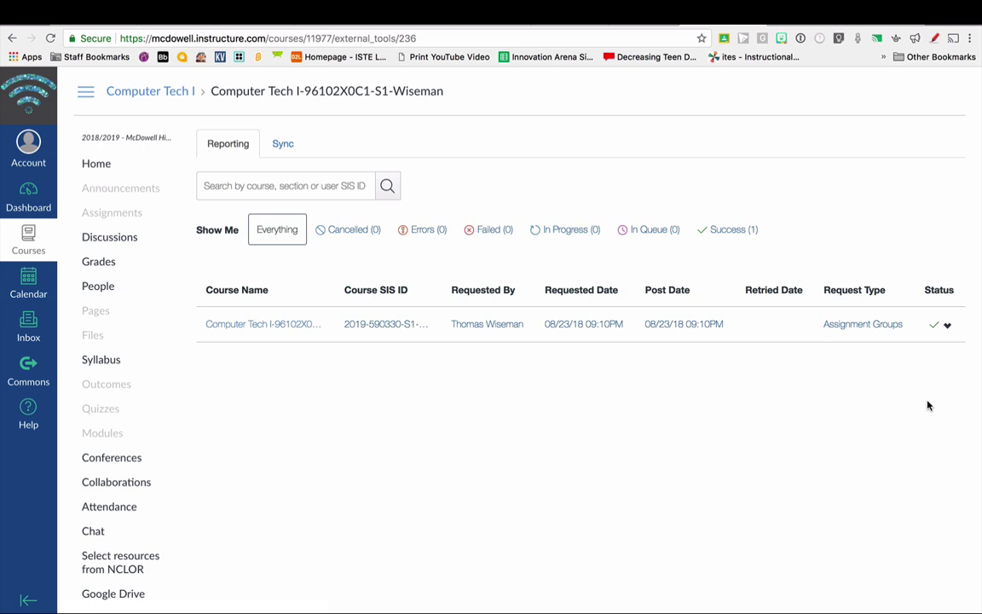
# Step: Expand the details of the Assignment Groups sync request and save the course's Sync settings with Scheduled Daily Sync enabled
pyautogui.click(946, 324)
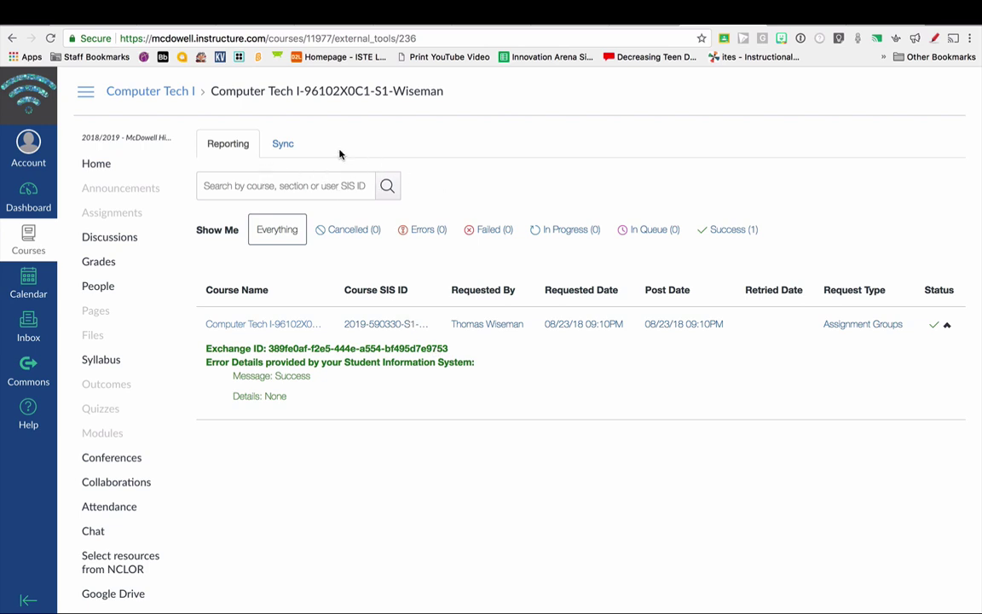
pyautogui.click(290, 149)
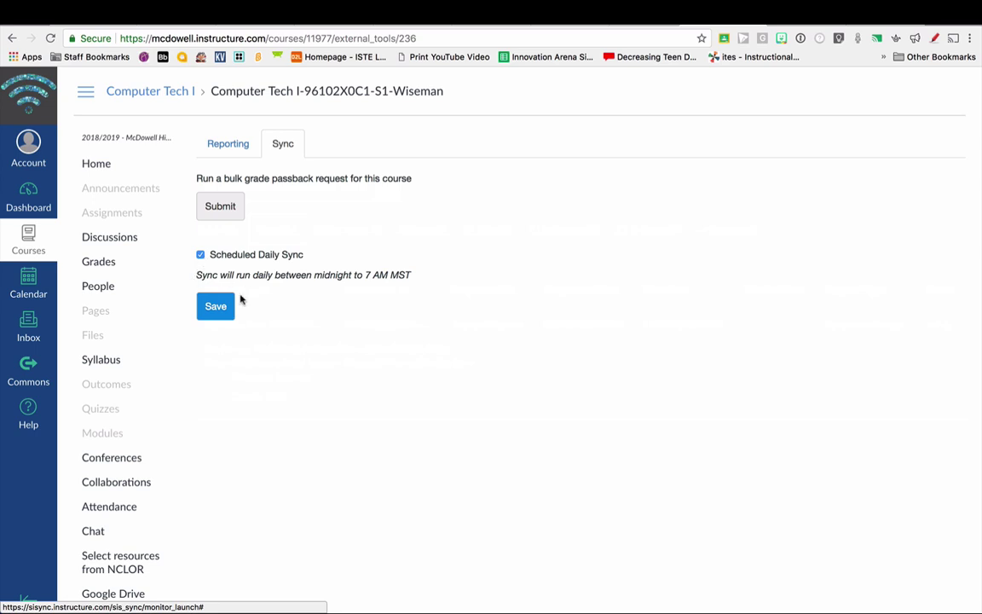
pyautogui.click(215, 314)
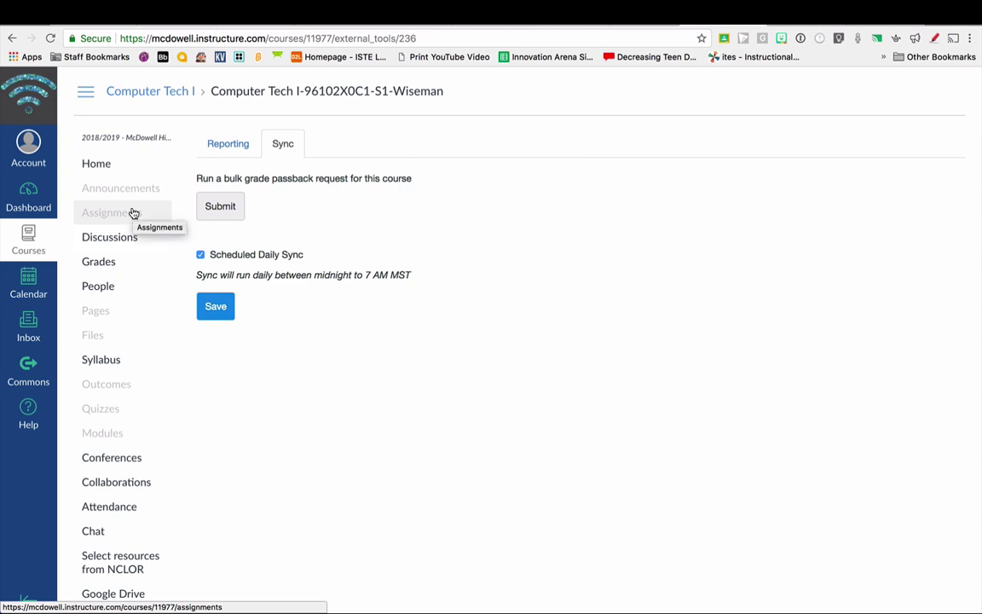
# Step: Turn on the Post Grades to SIS feature option in the Computer Tech I course settings
pyautogui.scroll(-3, 119, 494)
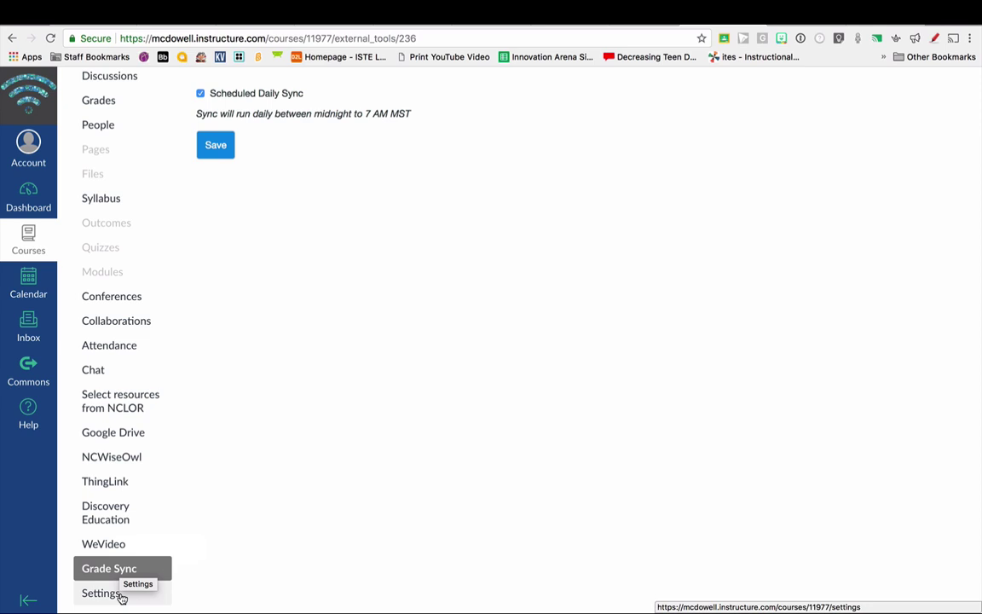
pyautogui.click(121, 598)
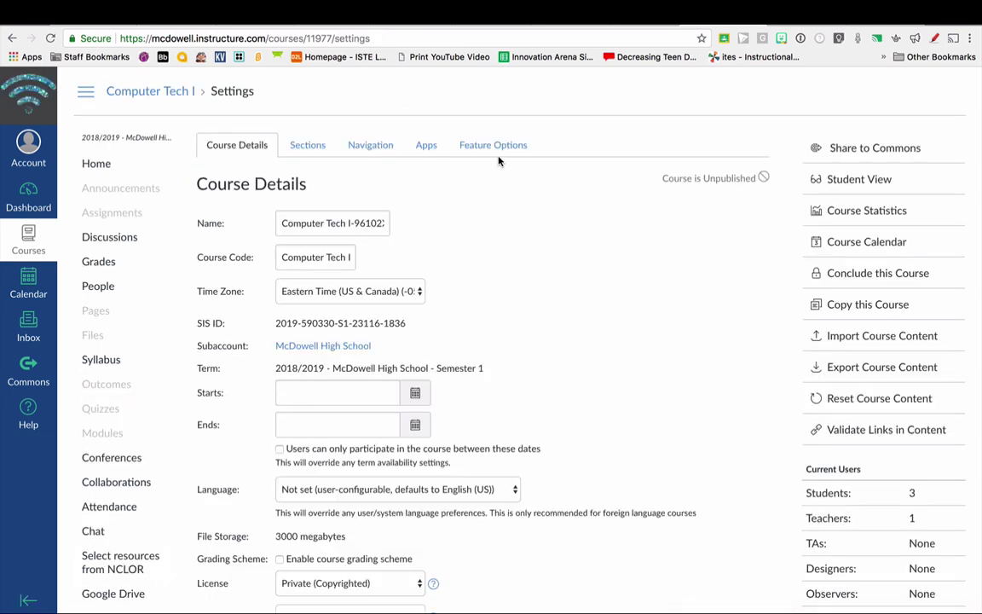
pyautogui.click(498, 146)
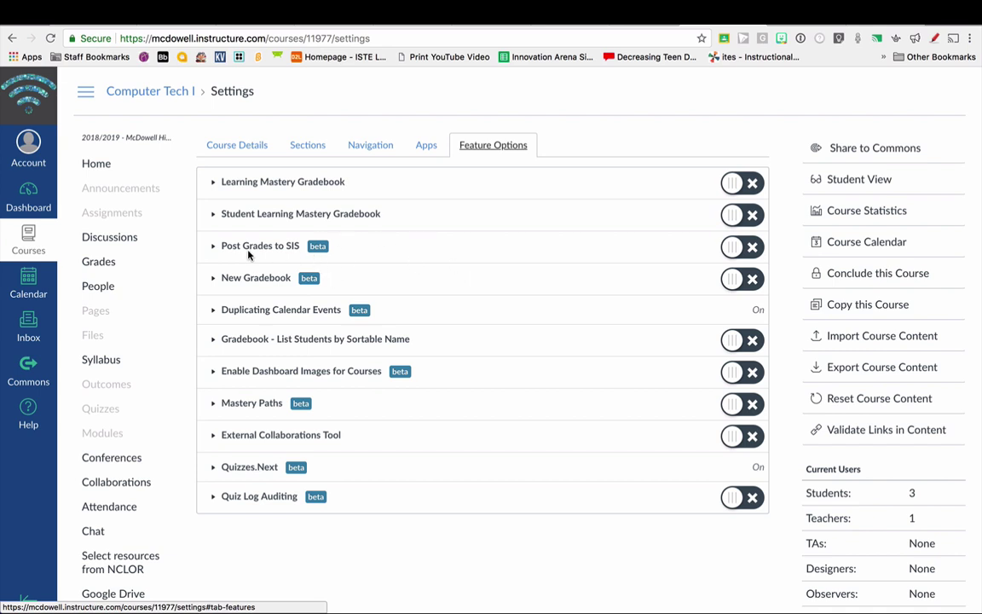
pyautogui.click(743, 247)
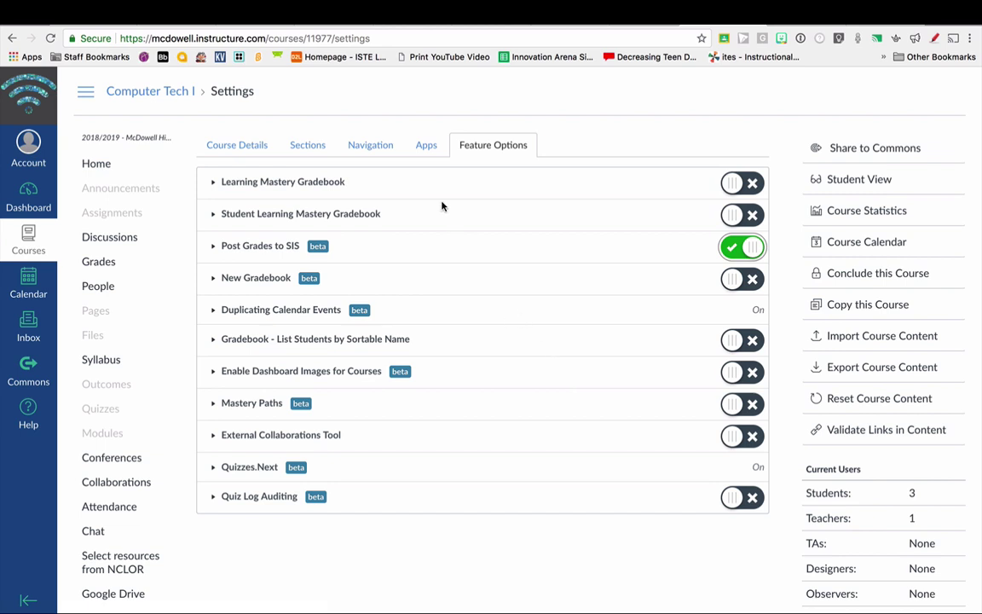
# Step: Start a new assignment in Computer Tech I, review its options and exclude its grades from Sync to SIS
pyautogui.click(122, 219)
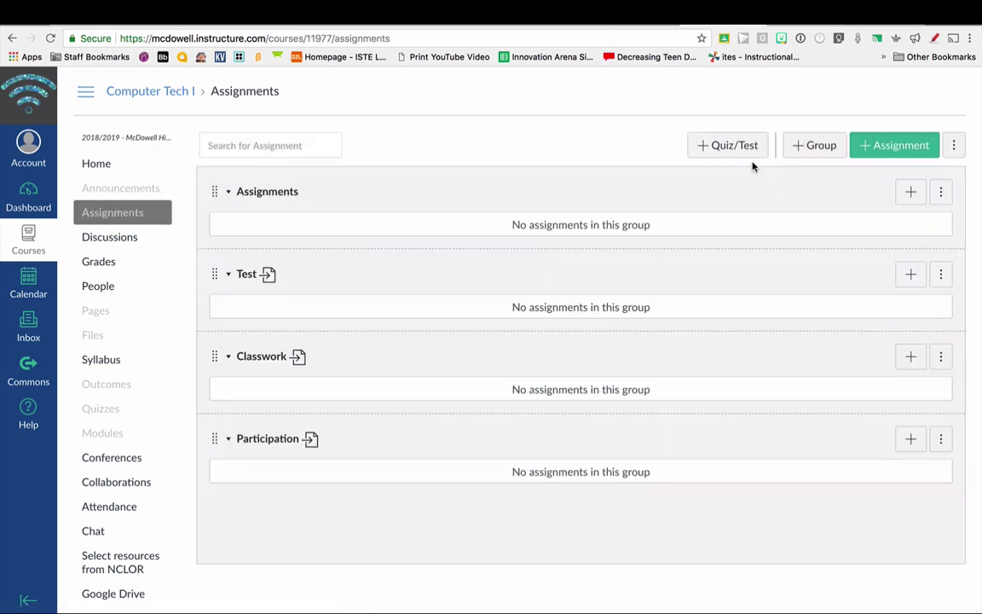
pyautogui.click(890, 149)
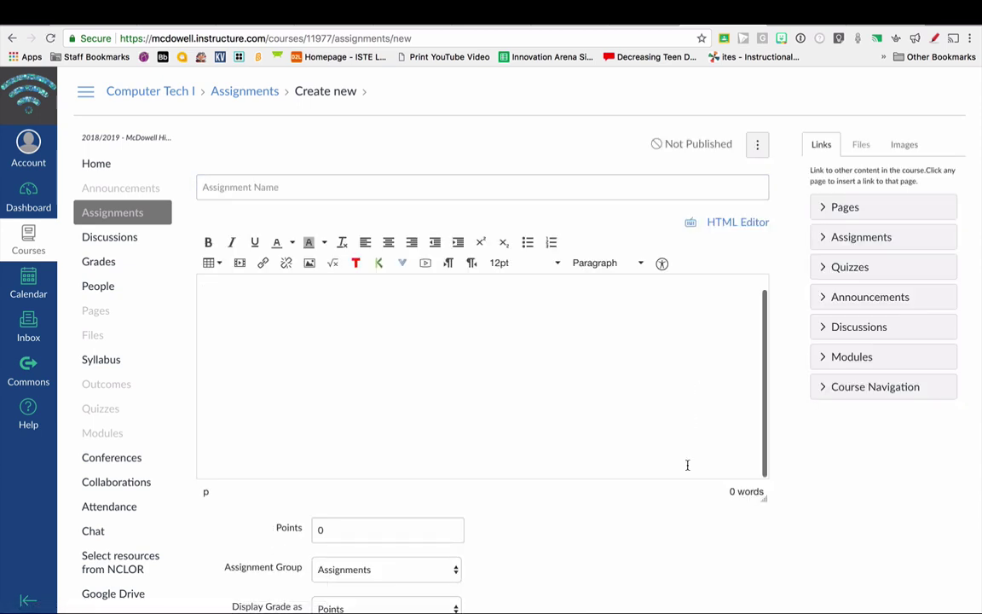
pyautogui.scroll(-5, 686, 495)
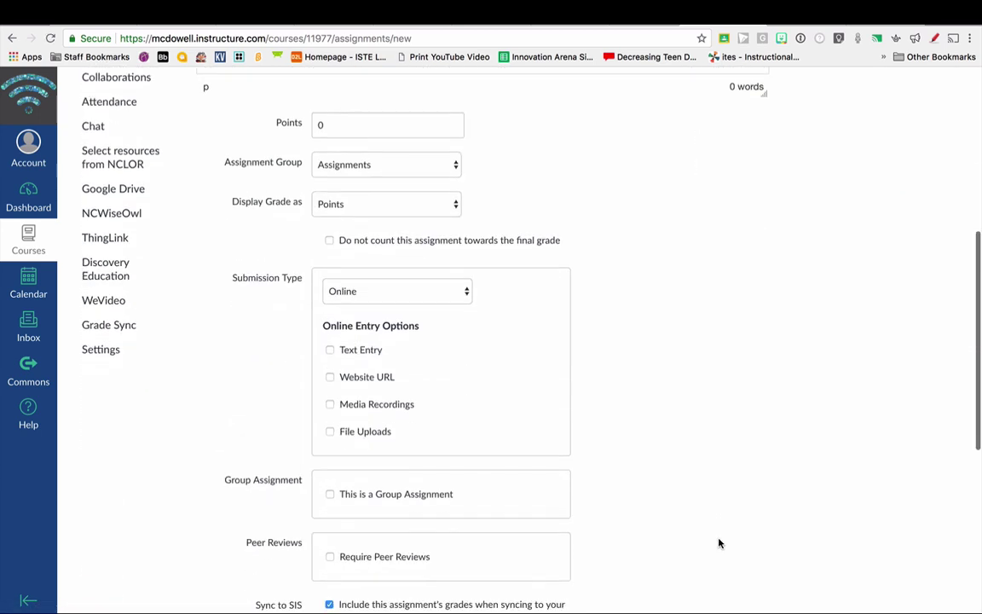
pyautogui.scroll(-2, 718, 543)
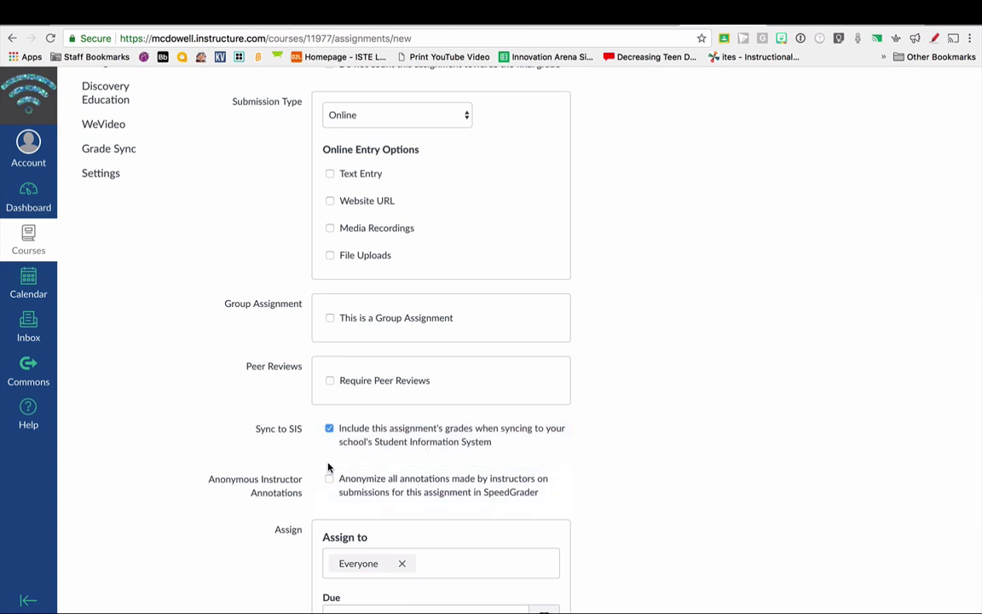
pyautogui.scroll(5, 698, 419)
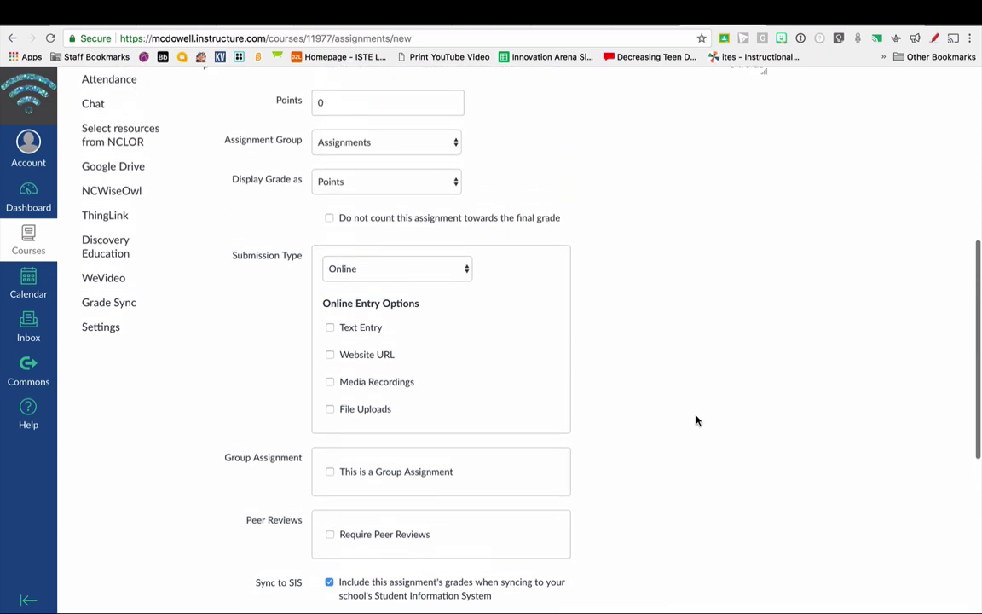
pyautogui.scroll(4, 695, 419)
pyautogui.scroll(-10, 695, 419)
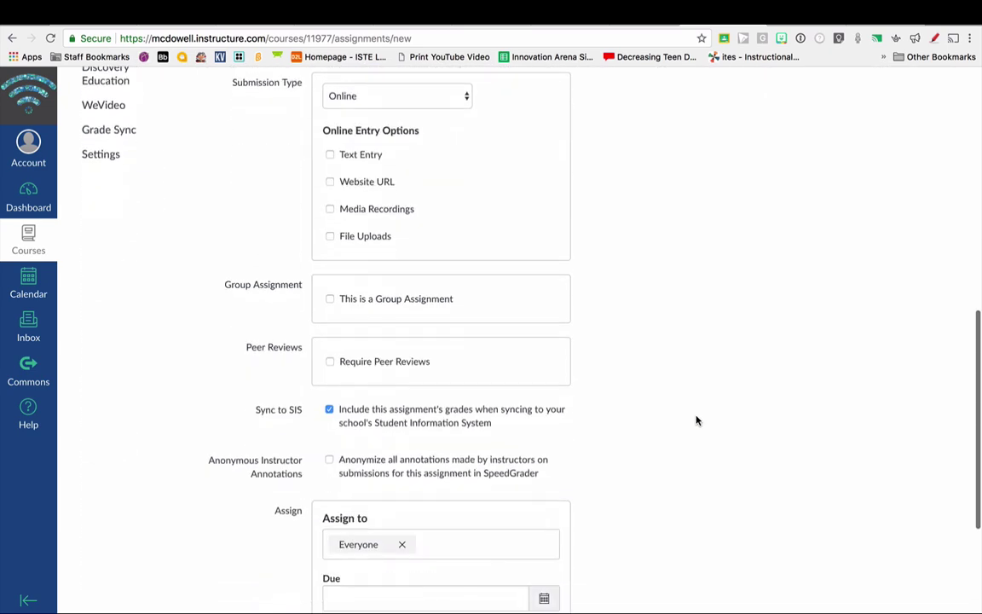
pyautogui.click(330, 410)
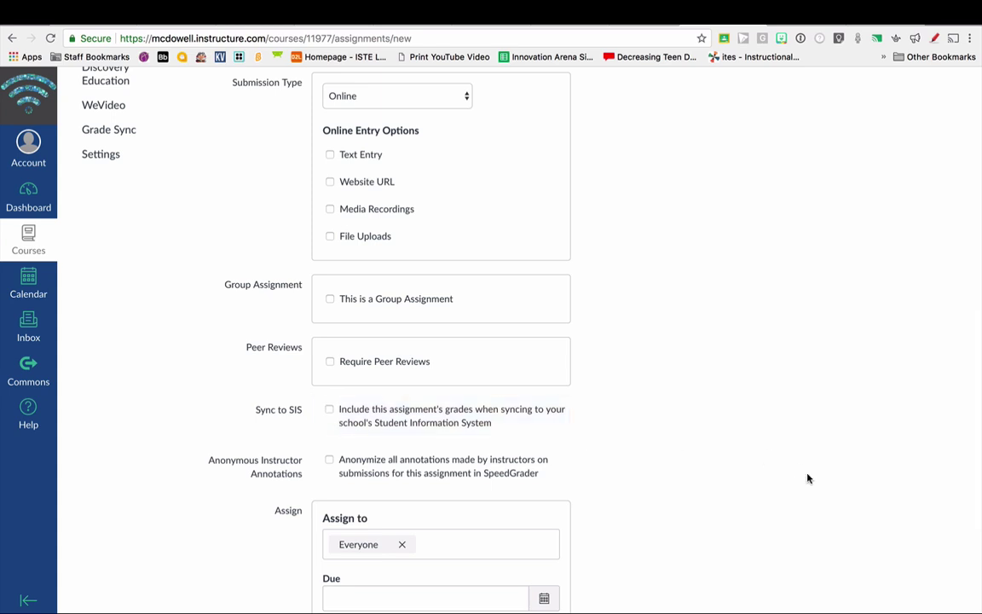
# Step: Create the assignment as "Demo Assignment" worth 100 points in the Test assignment group
pyautogui.scroll(-3, 805, 410)
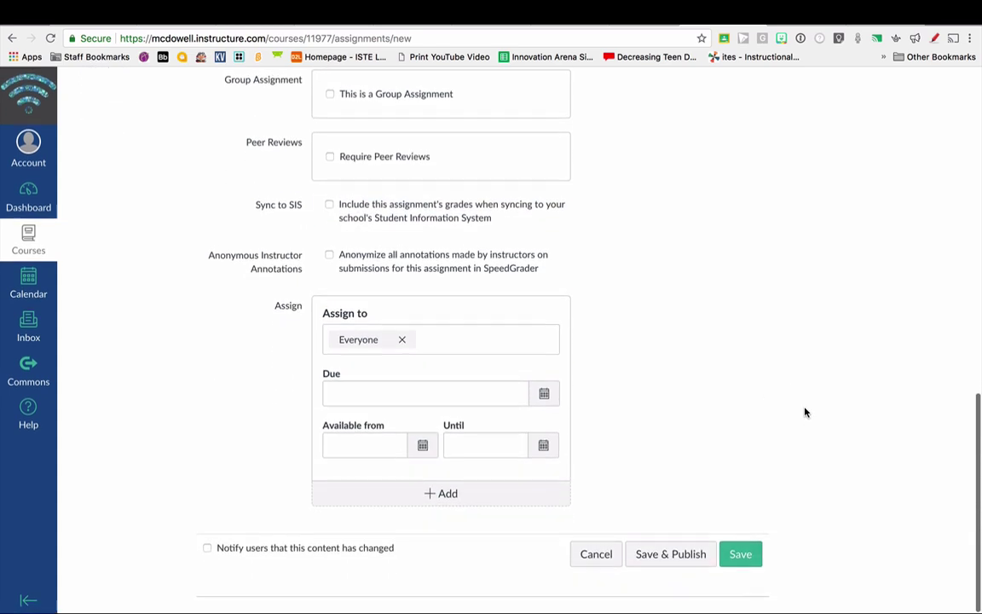
pyautogui.scroll(7, 615, 382)
pyautogui.click(453, 367)
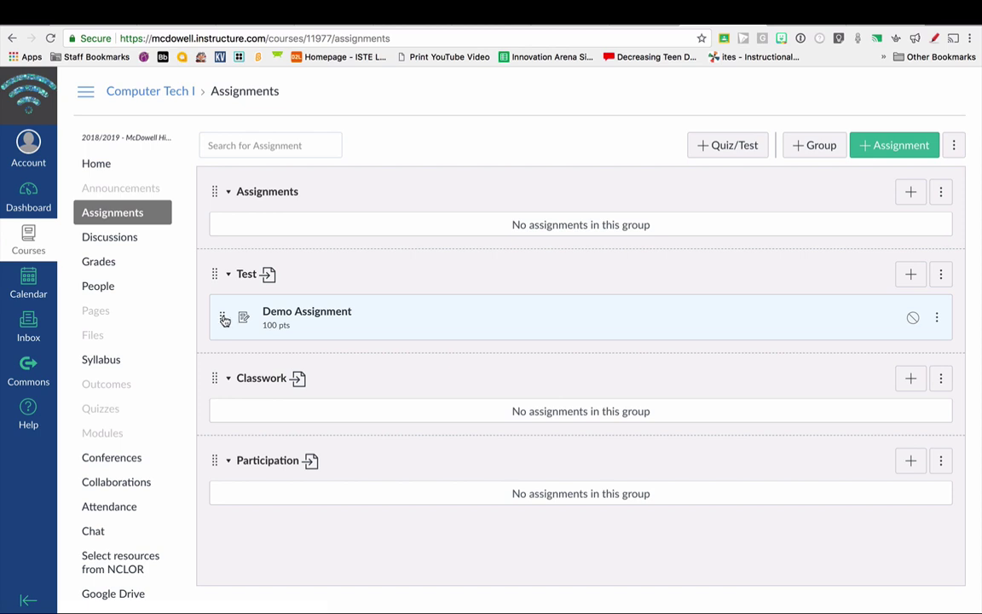
# Step: Move Demo Assignment from the Test group into the Assignments group and back to Test
pyautogui.moveTo(222, 319); pyautogui.dragTo(226, 235)
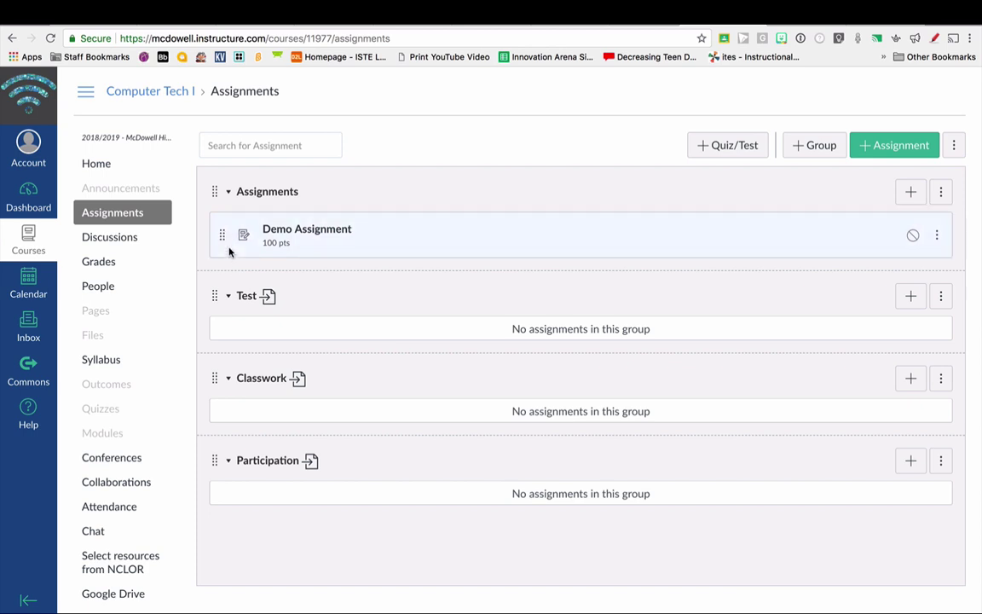
pyautogui.moveTo(224, 237); pyautogui.dragTo(230, 314)
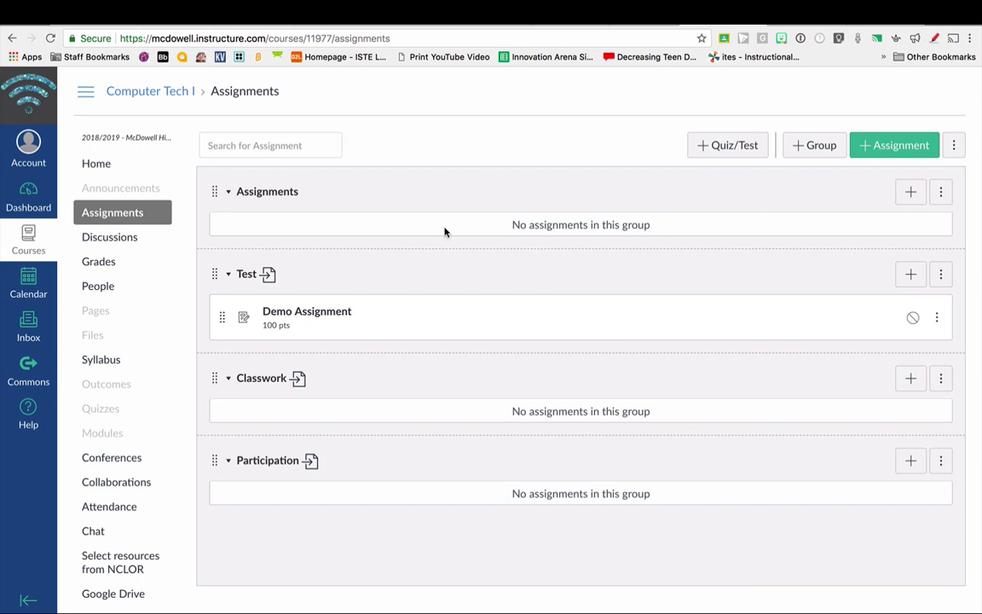